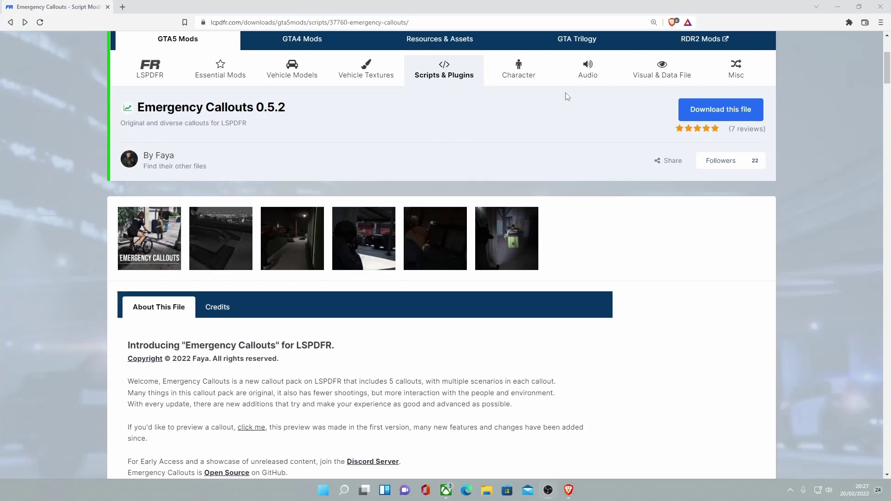
Download Emergency Callouts v0.5.2.zip from the mod page's main files and save it to the Downloads folder
scroll(509, 159, "down", 1)
scroll(509, 158, "down", 2)
scroll(546, 186, "up", 2)
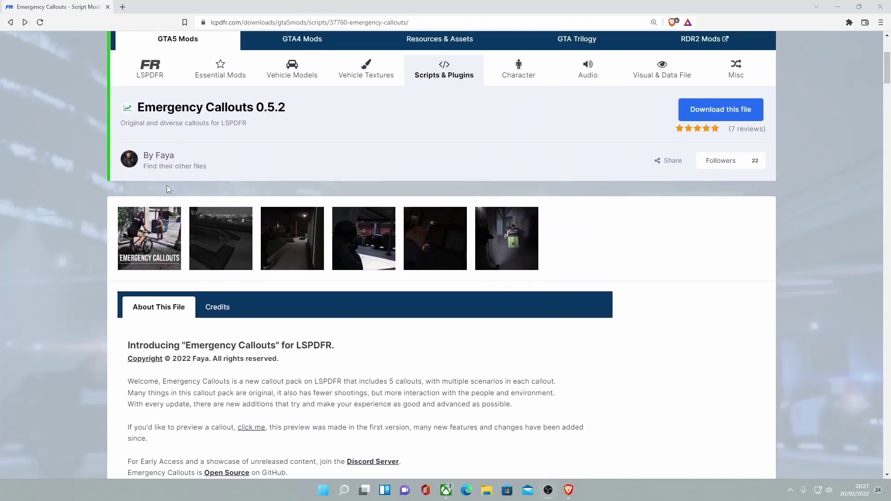
scroll(160, 172, "down", 7)
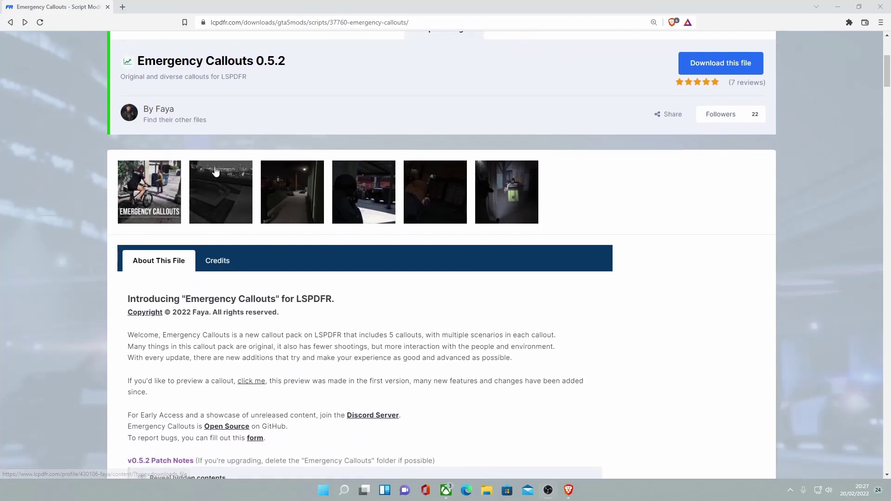
scroll(338, 284, "down", 2)
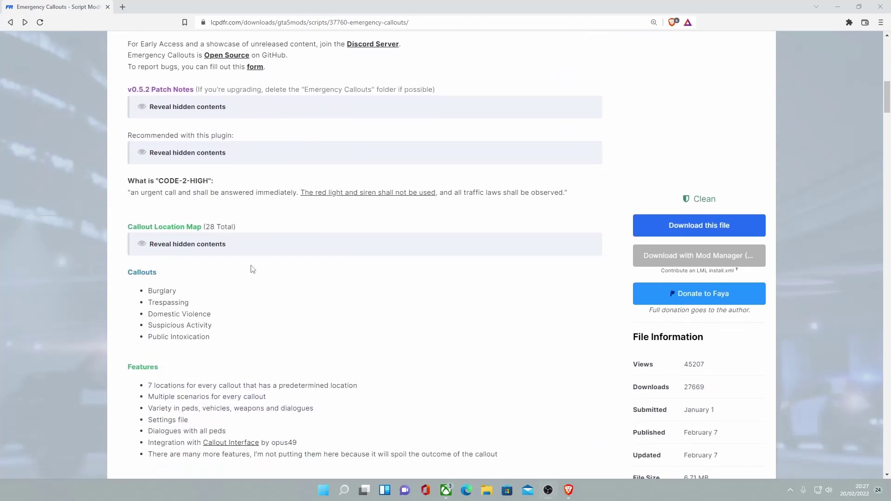
scroll(358, 327, "up", 3)
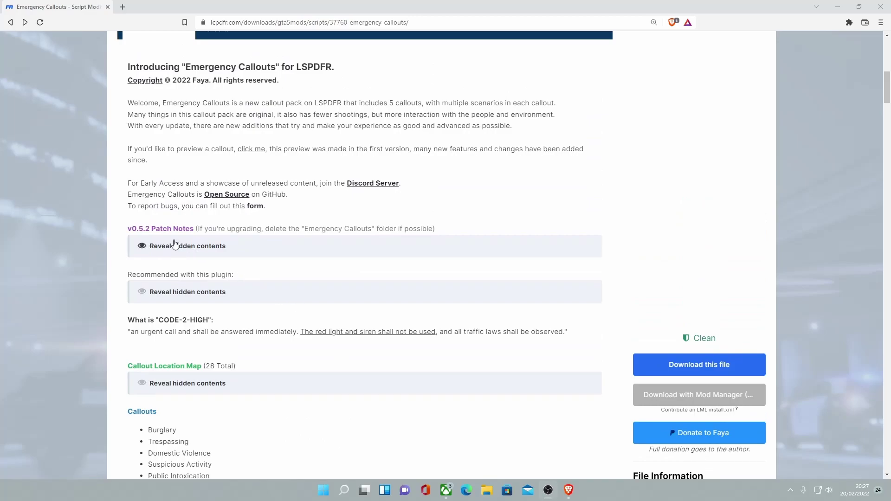
left_click(687, 365)
left_click(676, 199)
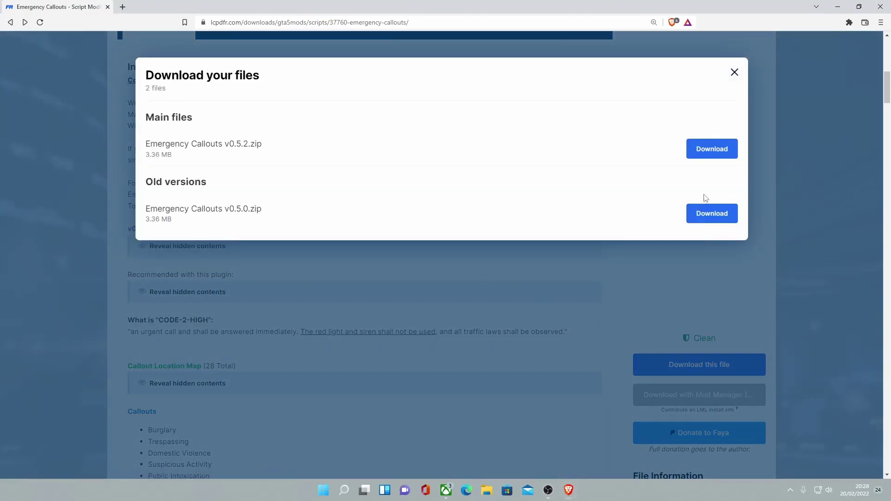
left_click(706, 150)
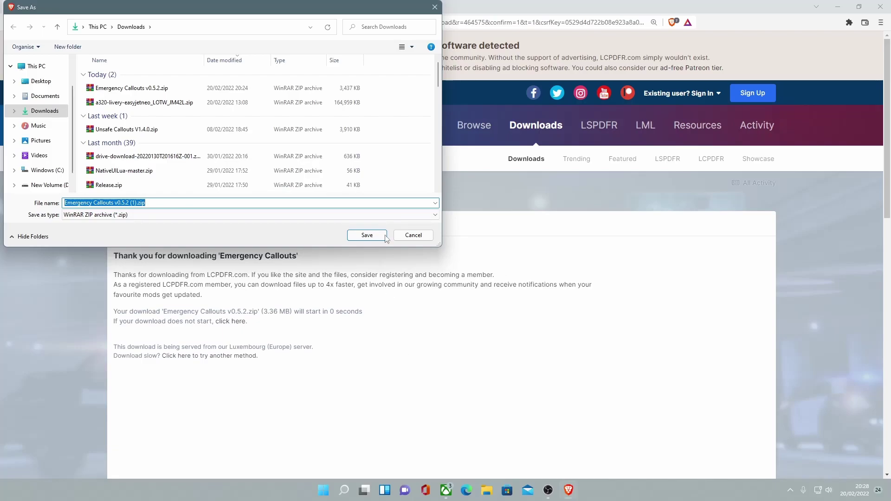
left_click(367, 235)
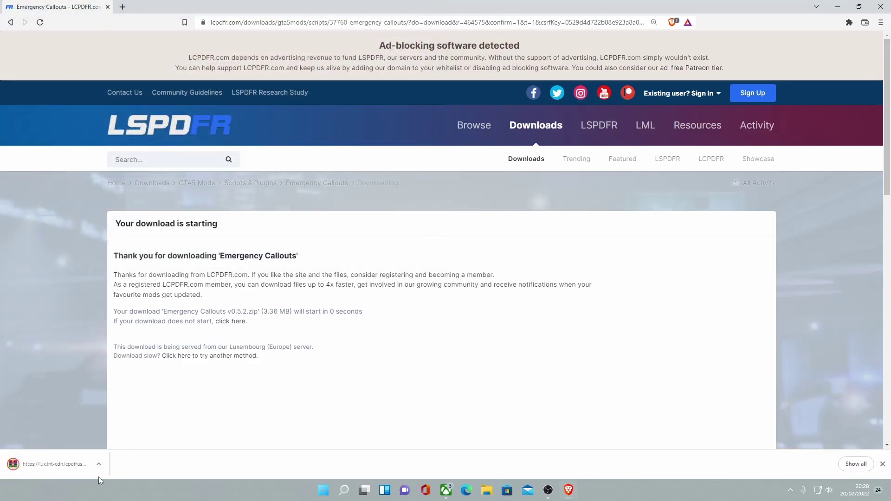
Open the downloaded Emergency Callouts archive in WinRAR, dismiss the licence reminder and open a File Explorer window beside it
left_click(99, 464)
left_click(114, 405)
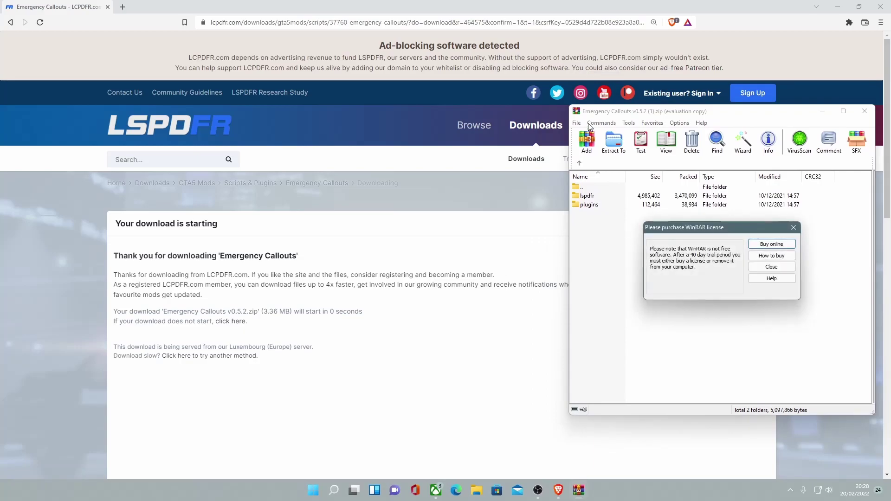
key("Escape")
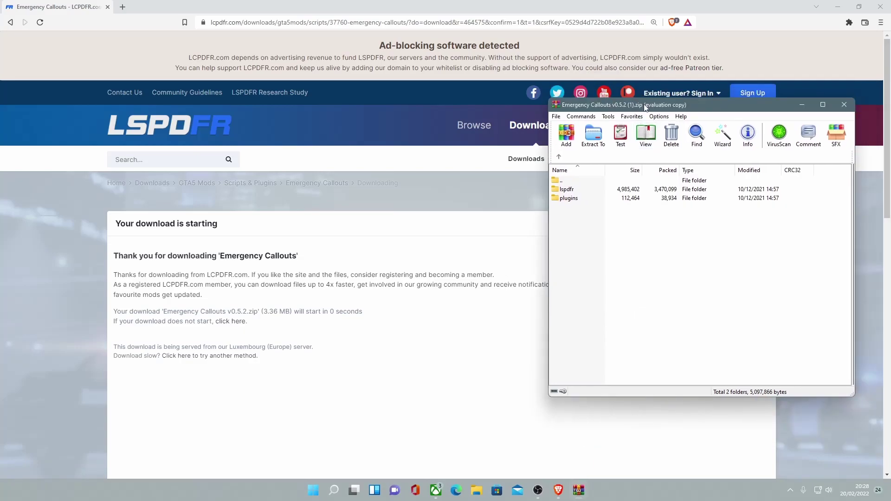
left_click_drag(631, 88, 635, 69)
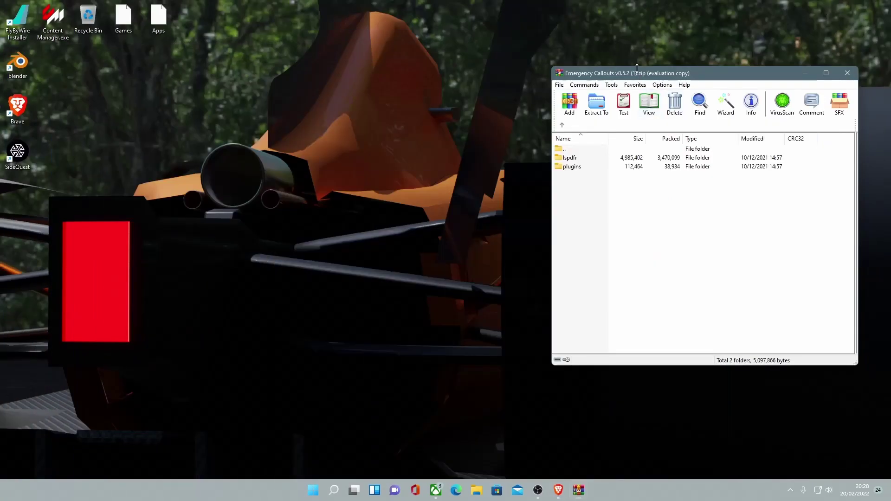
left_click(476, 490)
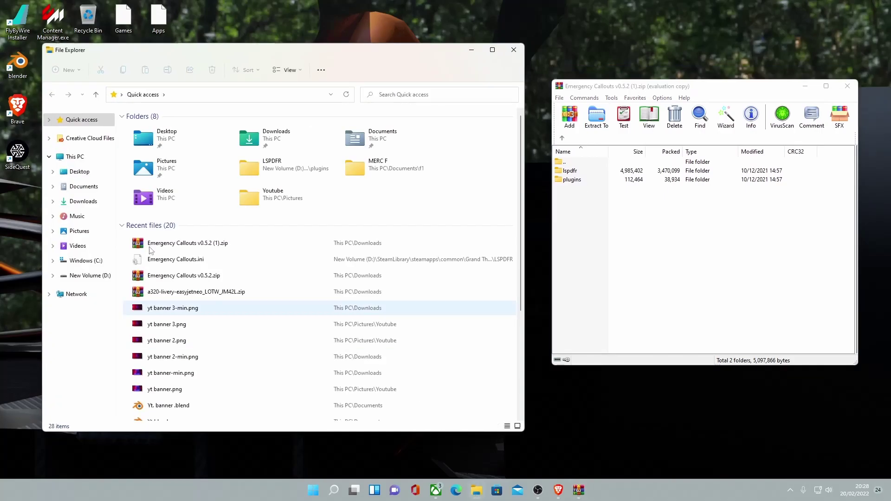
Browse to the Steam steamapps folder under Program Files (x86) on the C: drive
left_click(84, 261)
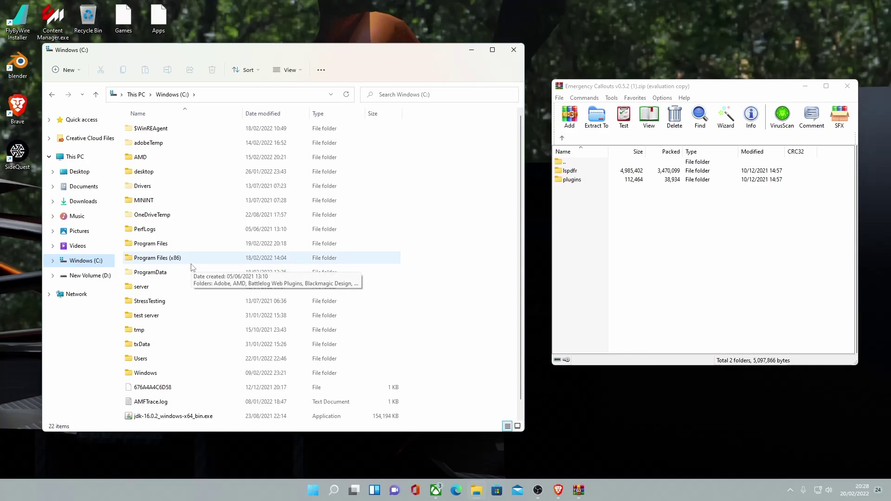
double_click(163, 259)
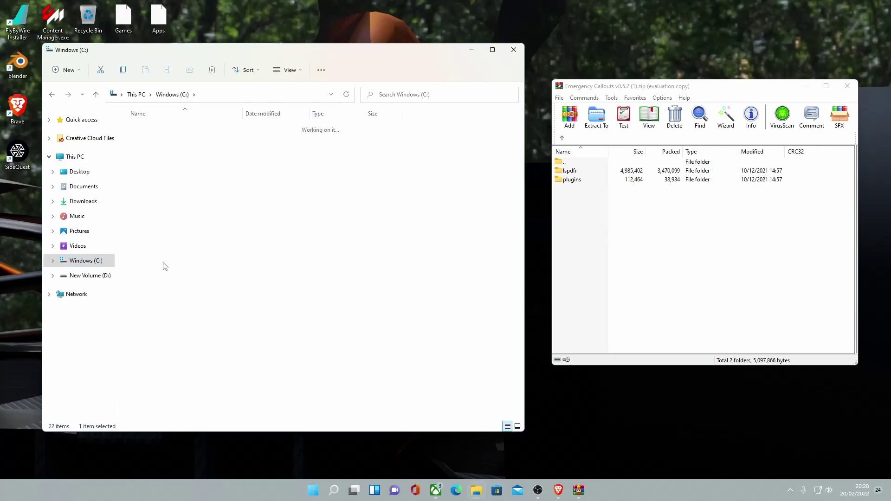
scroll(164, 264, "down", 2)
double_click(151, 352)
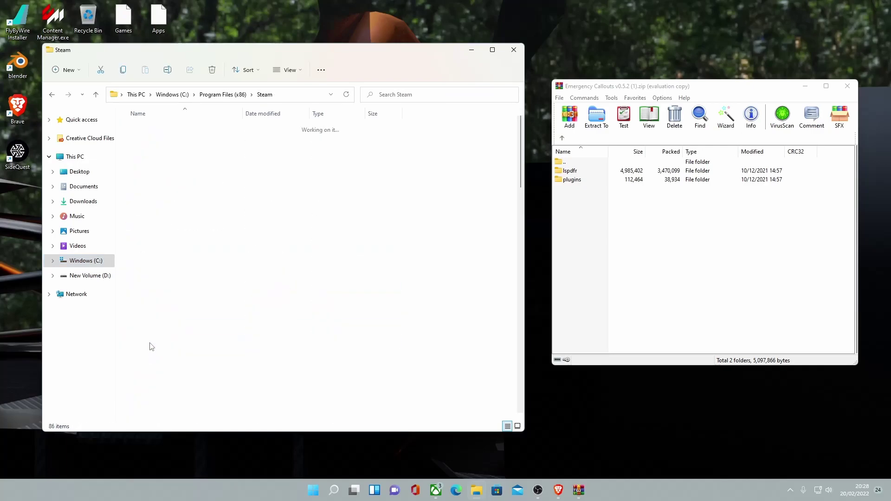
double_click(147, 358)
double_click(199, 129)
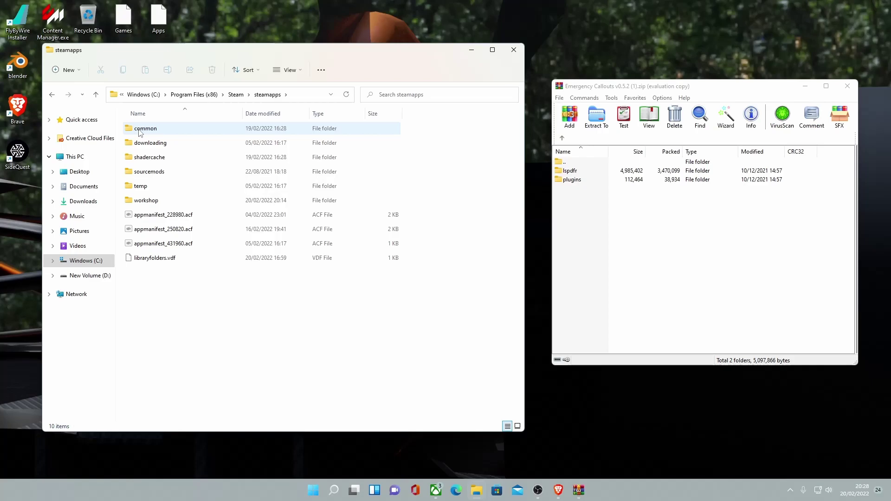
Open the Grand Theft Auto V folder under SteamLibrary\steamapps\common on the D: drive
left_click(83, 280)
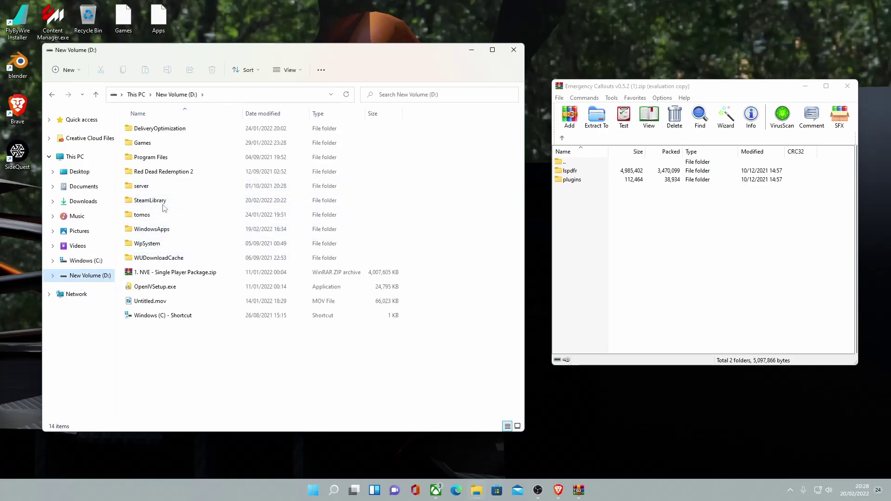
double_click(162, 201)
double_click(148, 157)
double_click(148, 128)
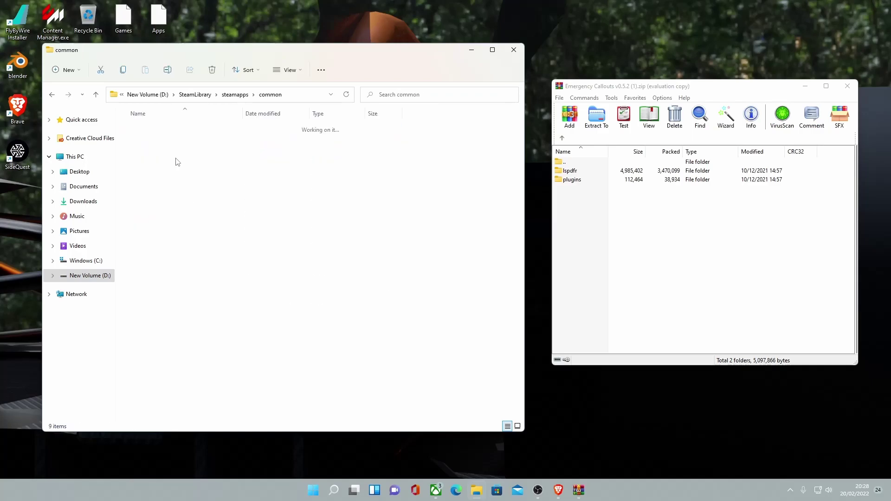
double_click(208, 186)
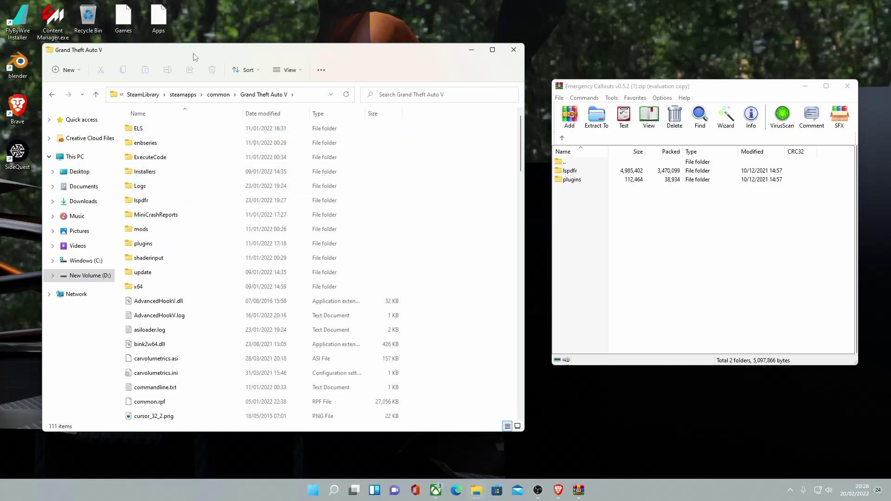
left_click_drag(192, 54, 181, 62)
Extract the archive's lspdfr and plugins folders into the Grand Theft Auto V folder, replacing files with the same names, and close the archive
left_click_drag(632, 275, 451, 191)
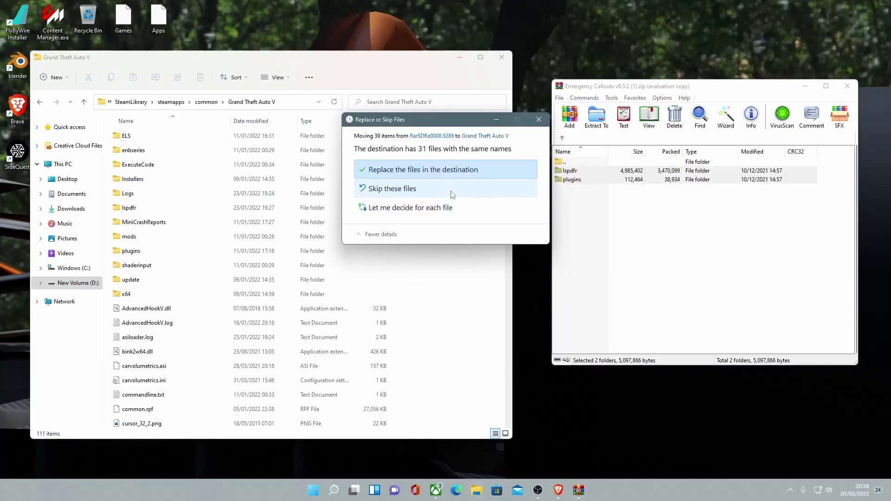
left_click(414, 174)
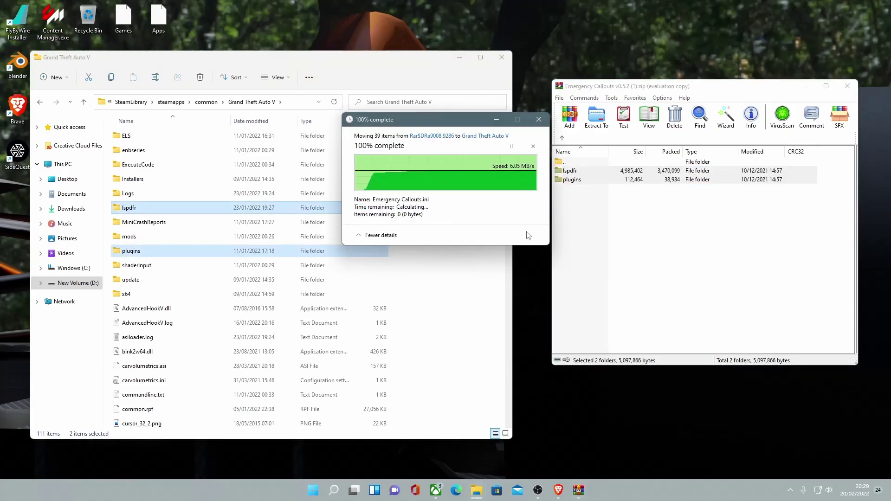
left_click(665, 87)
left_click_drag(665, 87, 571, 147)
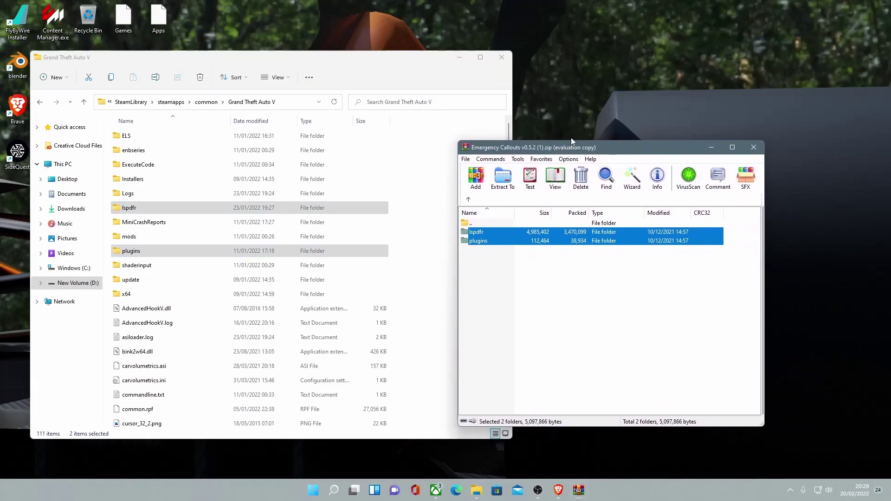
left_click(758, 147)
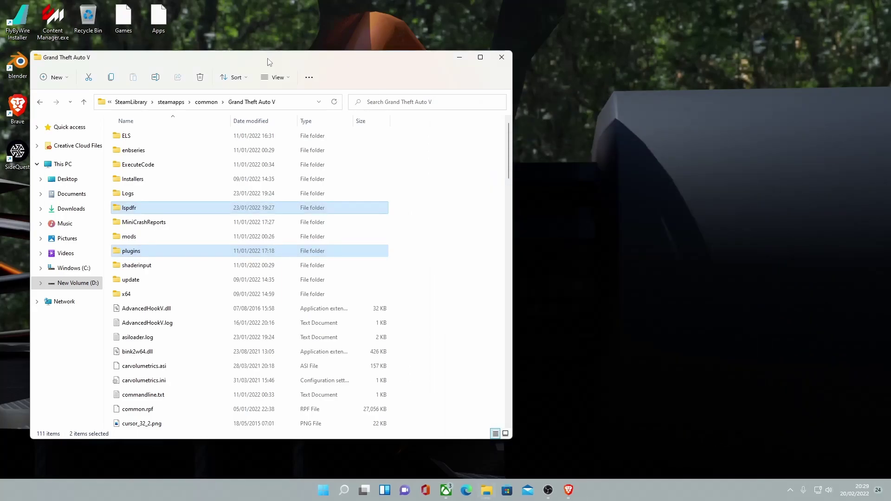
Open Emergency Callouts.ini from the game's plugins\LSPDFR folder in Notepad++
left_click_drag(269, 59, 293, 36)
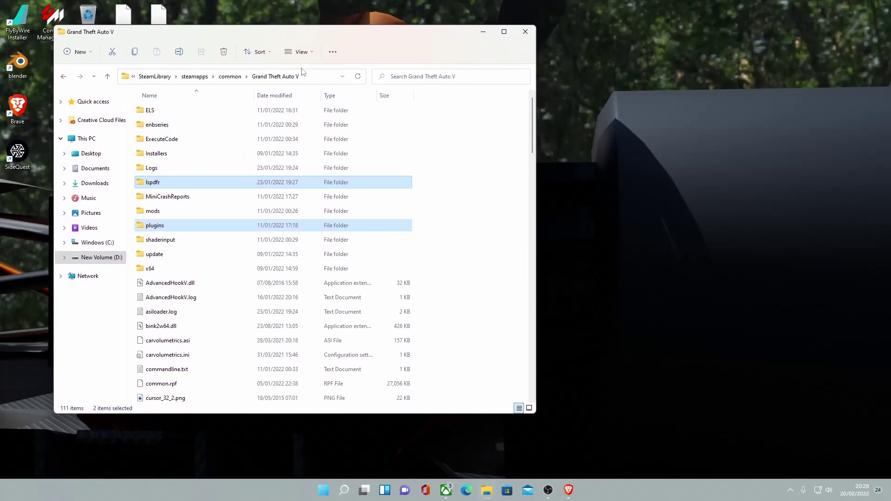
double_click(170, 227)
double_click(149, 126)
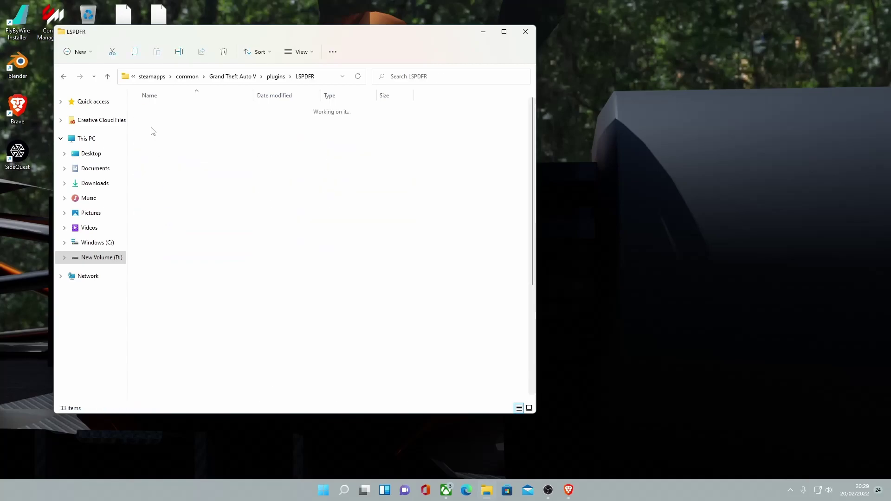
scroll(332, 265, "down", 4)
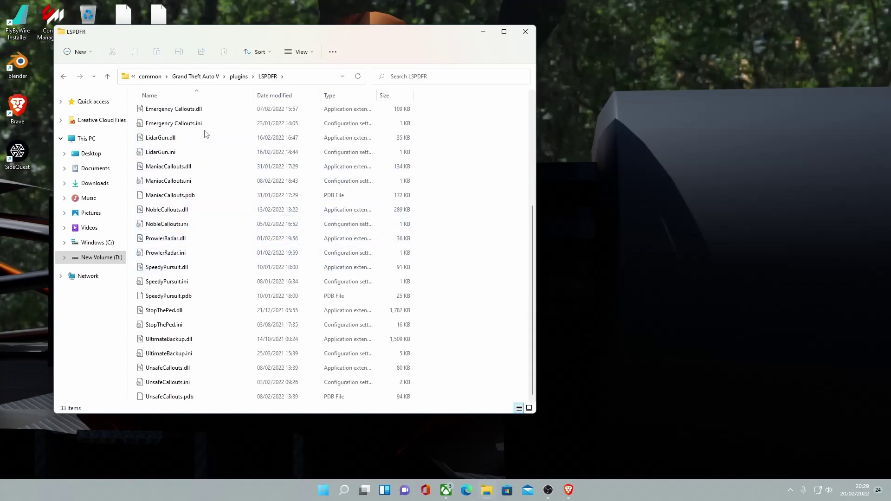
left_click(203, 123)
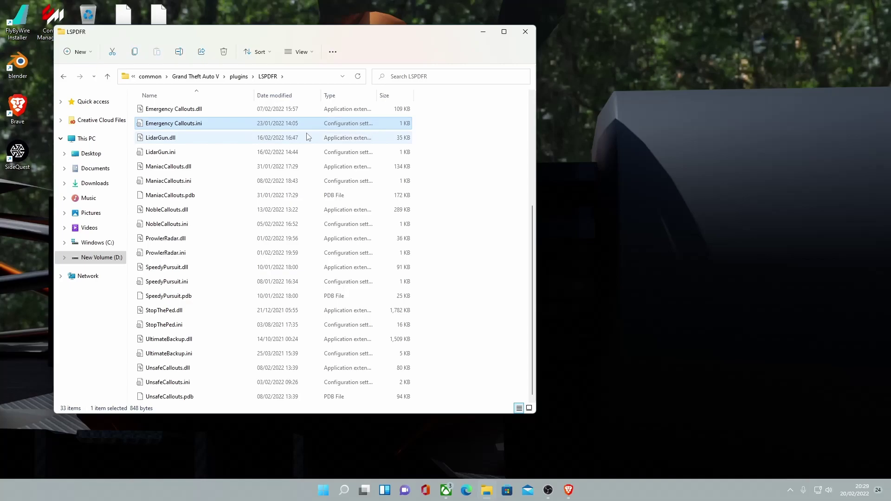
right_click(283, 128)
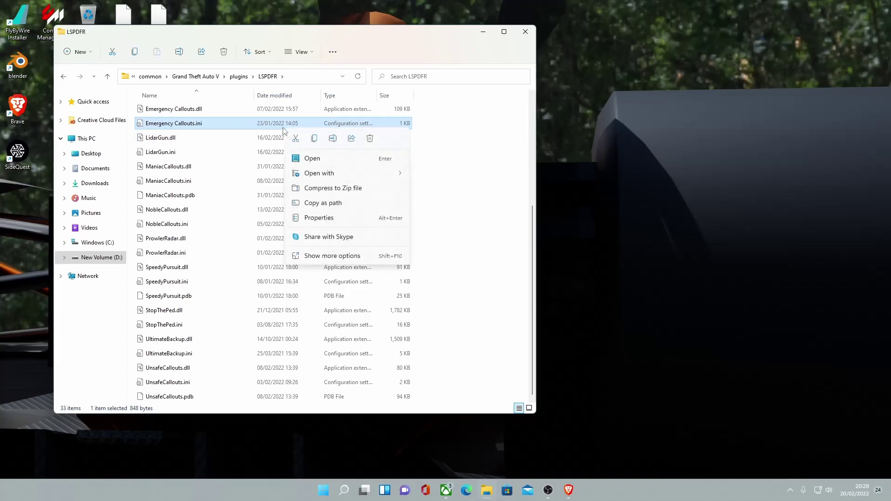
mouse_move(371, 175)
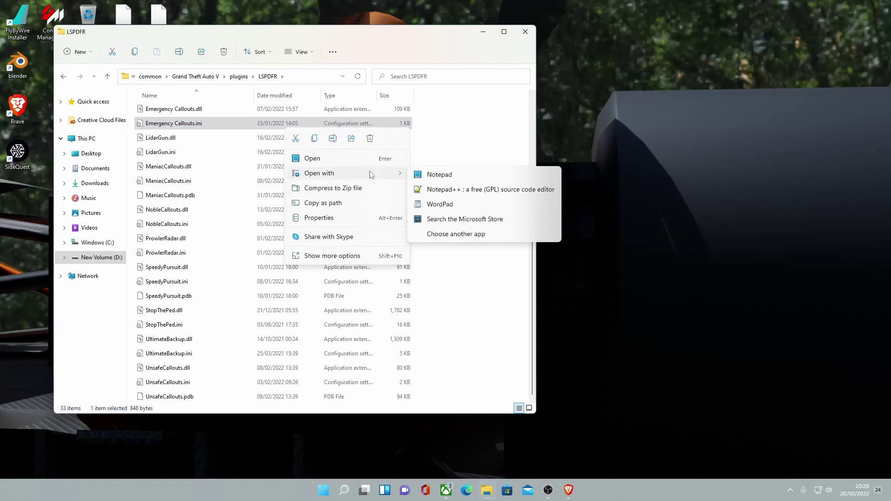
left_click(466, 192)
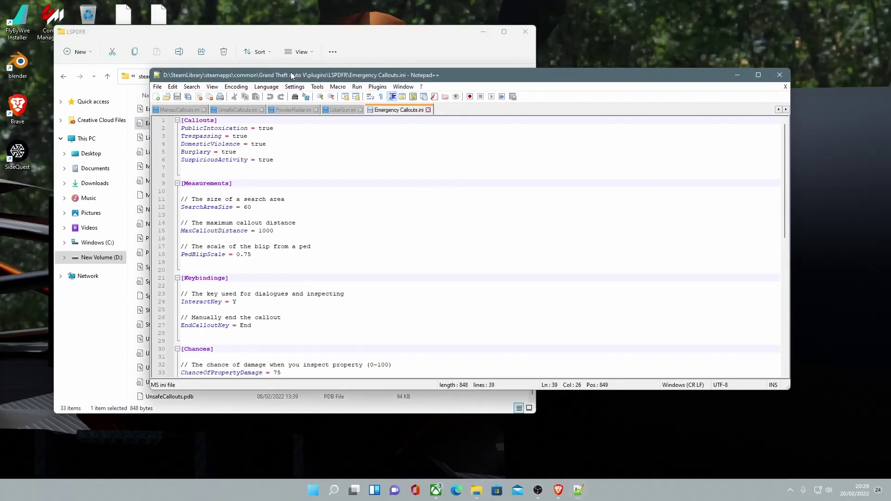
left_click_drag(289, 78, 333, 84)
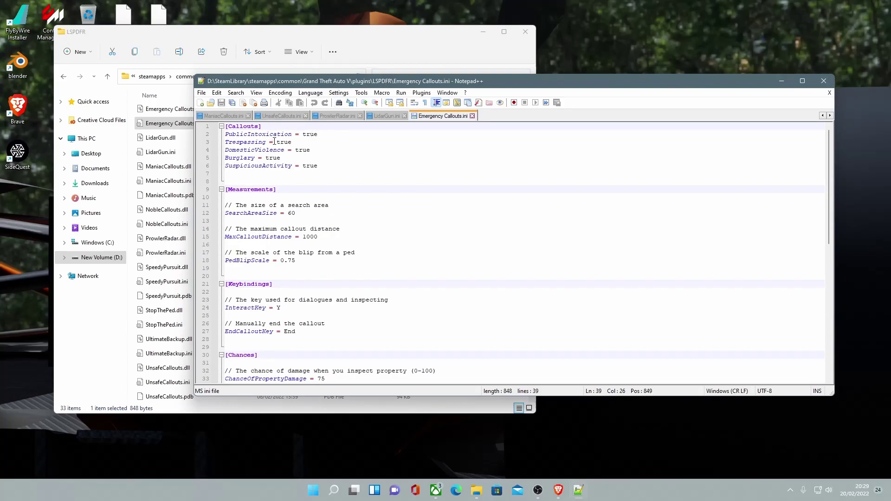
Examine the callout, measurement, keybinding and chance settings in Emergency Callouts.ini, and close Notepad++
scroll(416, 242, "down", 1)
scroll(328, 207, "down", 1)
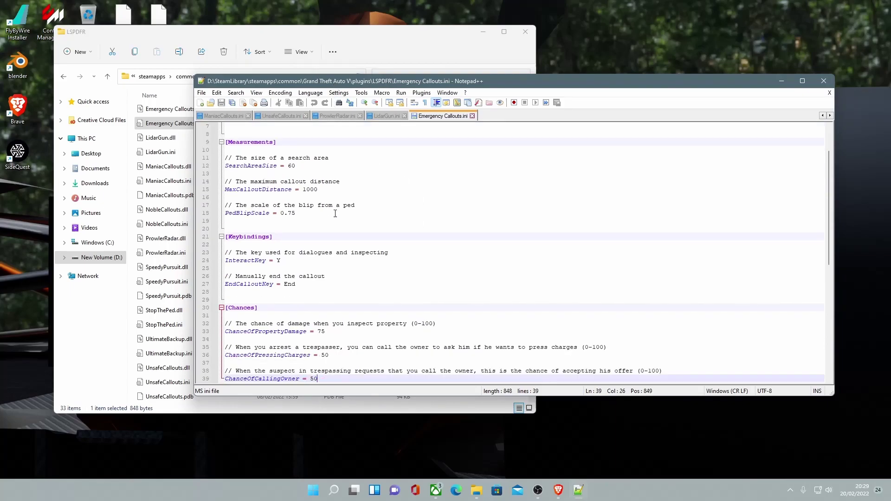
scroll(337, 209, "down", 1)
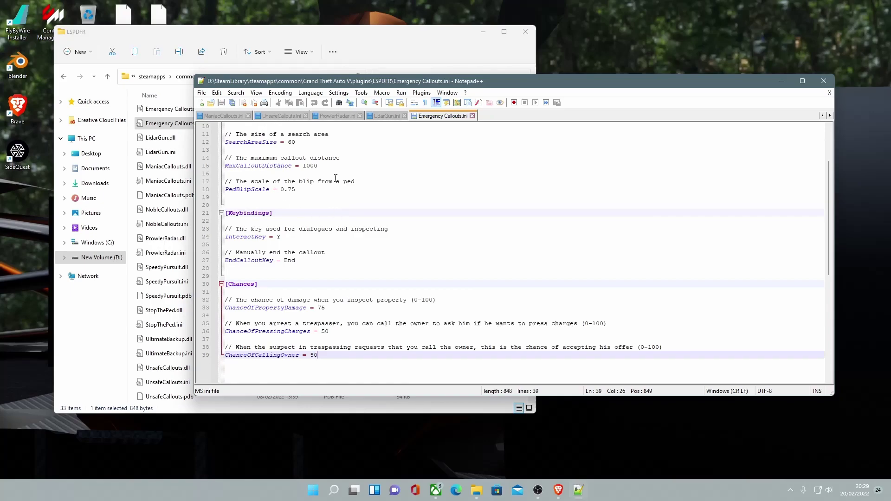
scroll(336, 178, "up", 1)
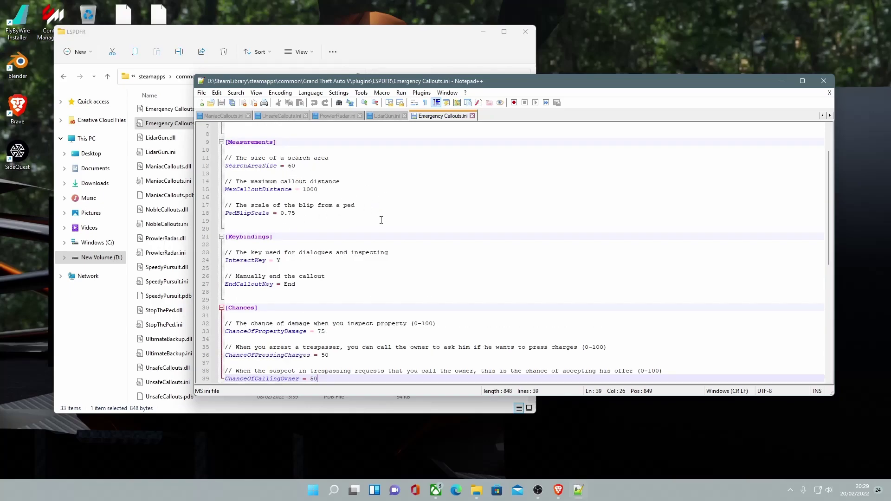
scroll(381, 220, "down", 2)
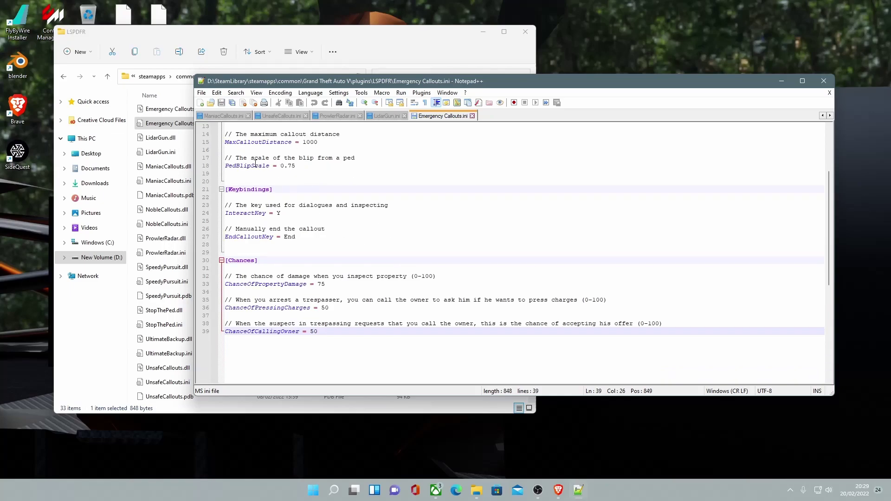
scroll(319, 179, "down", 2)
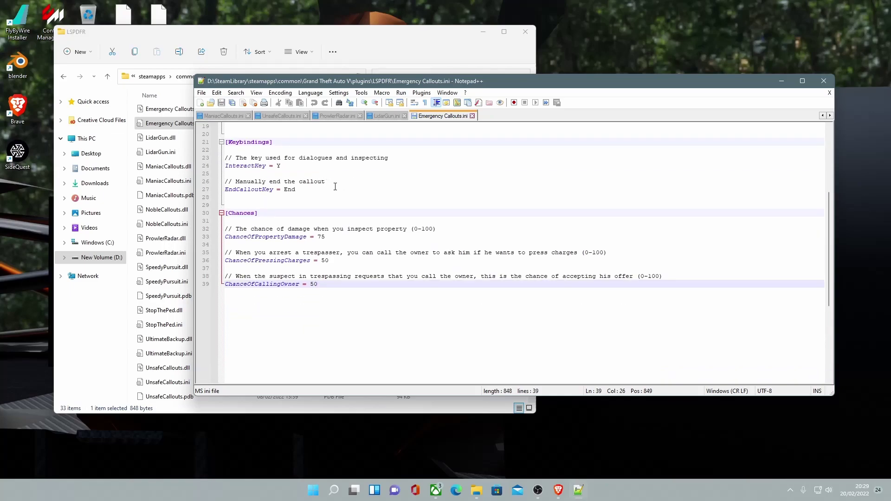
scroll(320, 166, "down", 1)
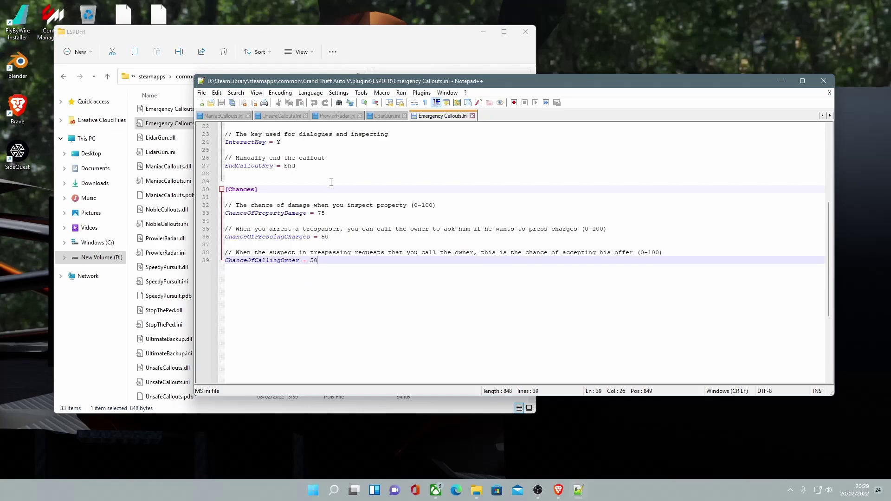
scroll(332, 182, "up", 1)
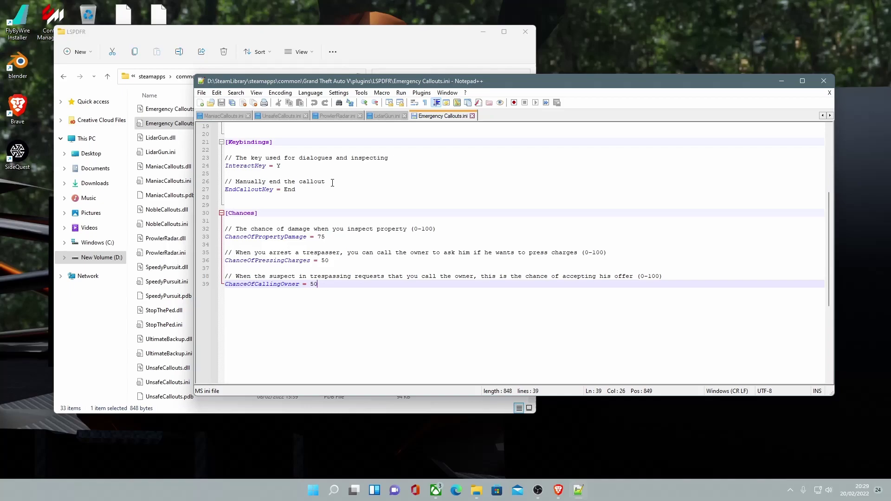
left_click(329, 186)
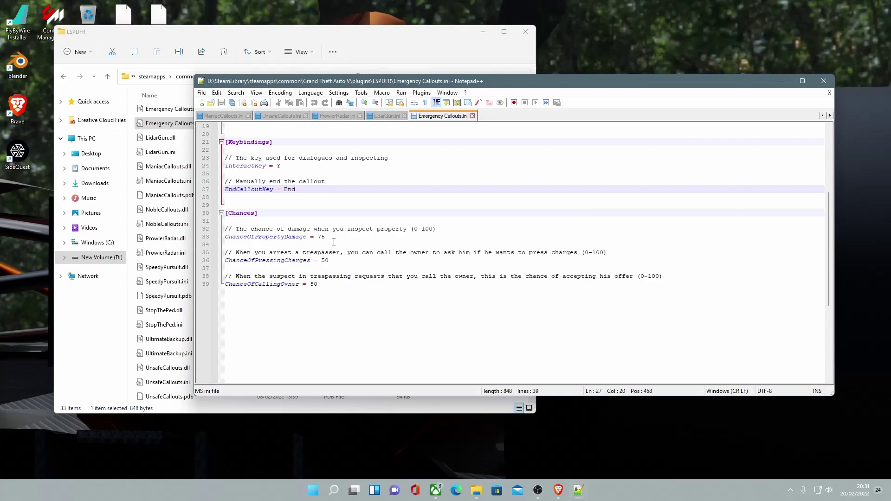
left_click(828, 85)
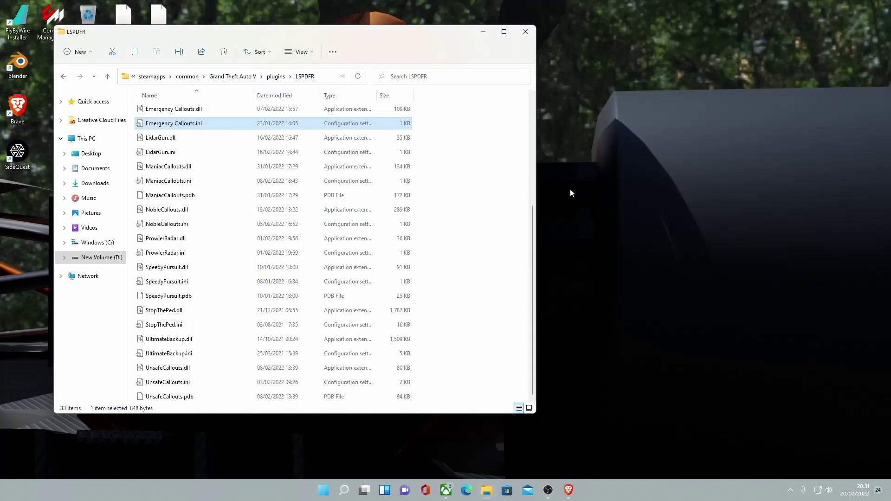
left_click_drag(287, 35, 377, 60)
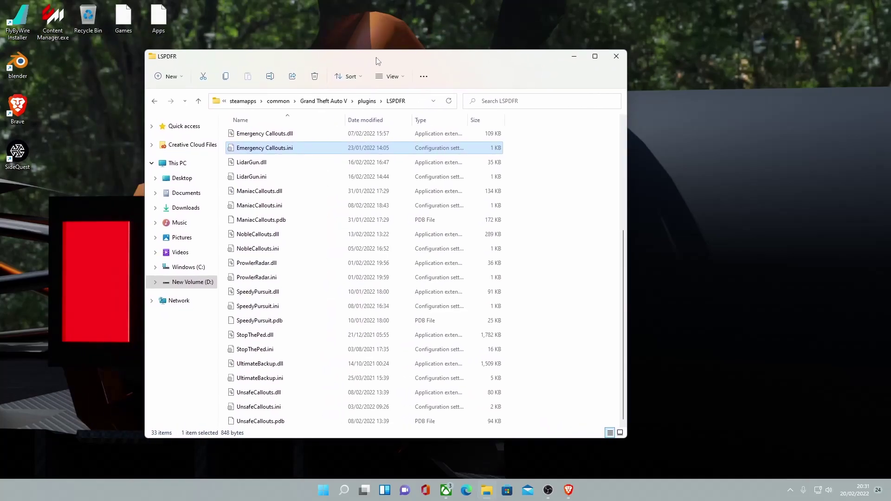